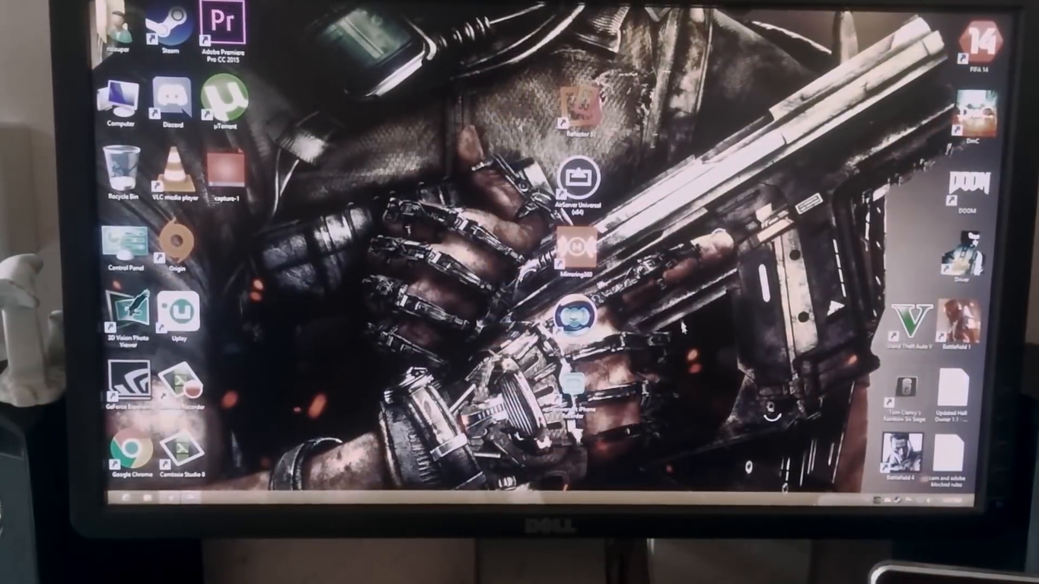
Launch Apowersoft iPhone/iPad Recorder from its desktop shortcut.
{"action": "left_click", "coordinate": [573, 389]}
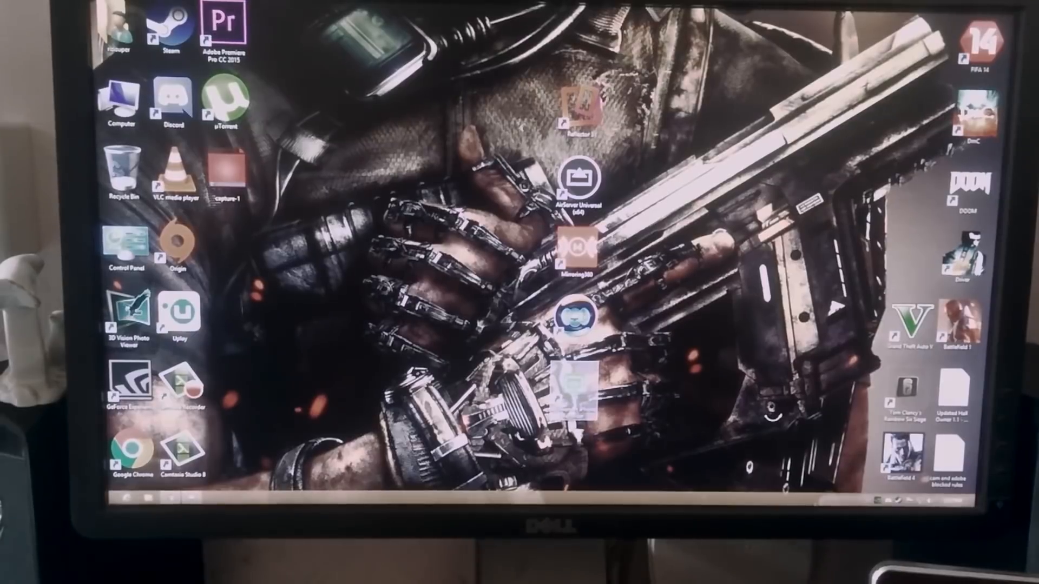
{"action": "left_click", "coordinate": [617, 423]}
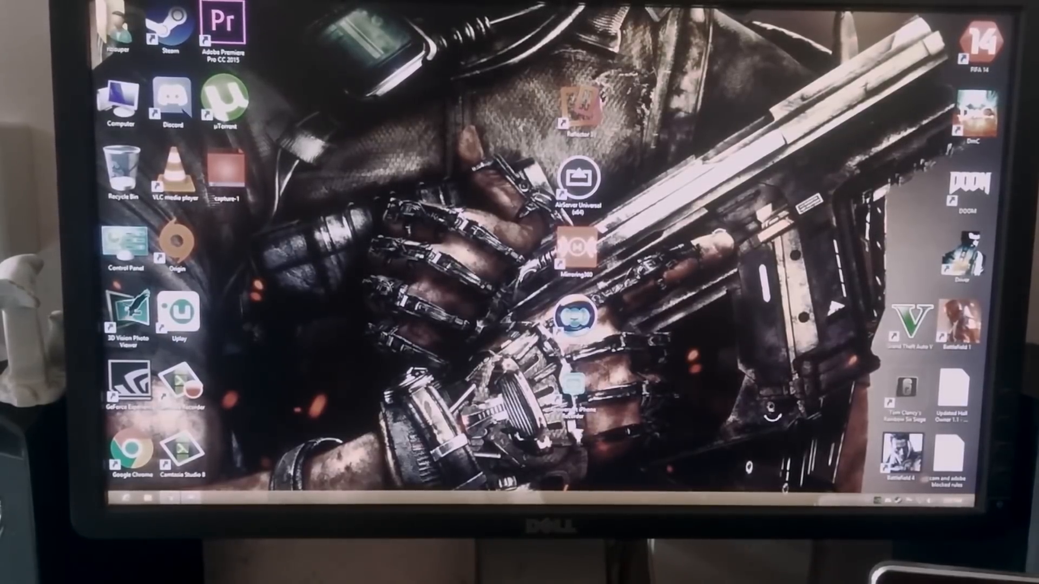
{"action": "left_click", "coordinate": [574, 390]}
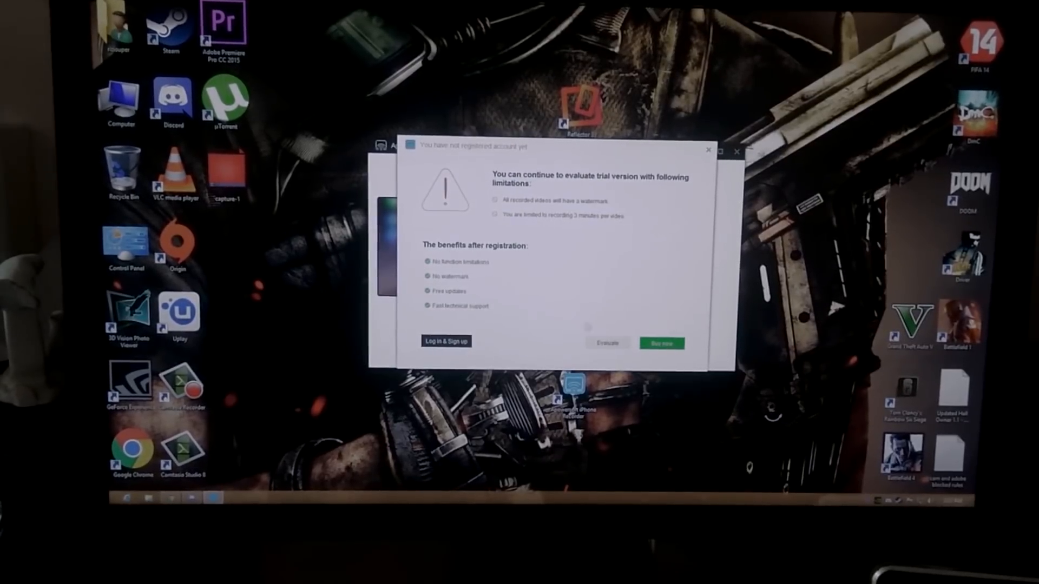
Continue the Apowersoft trial, skip the update, and show the mirrored iPhone full screen.
{"action": "left_click", "coordinate": [607, 342]}
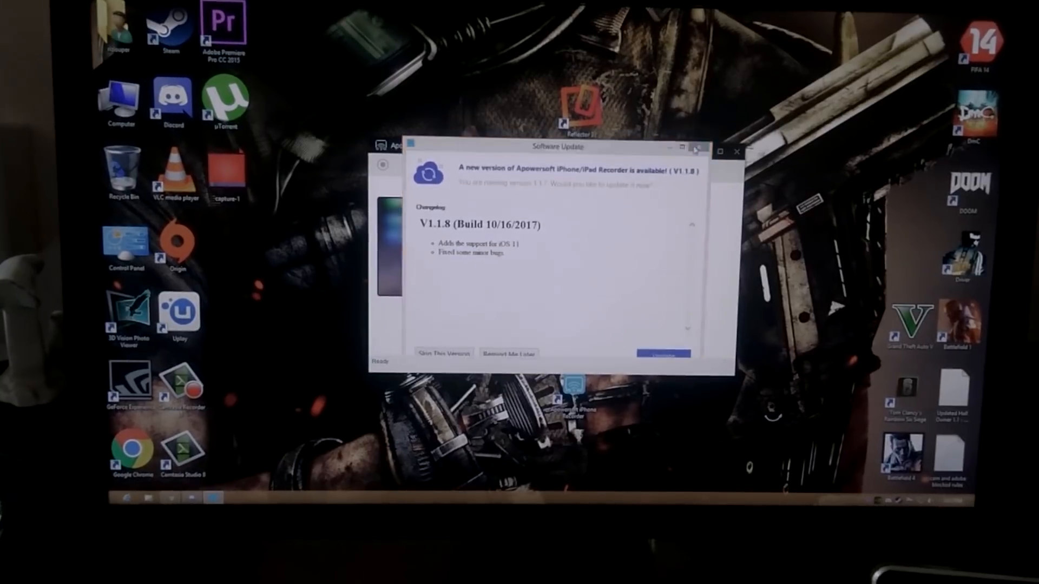
{"action": "left_click", "coordinate": [444, 353]}
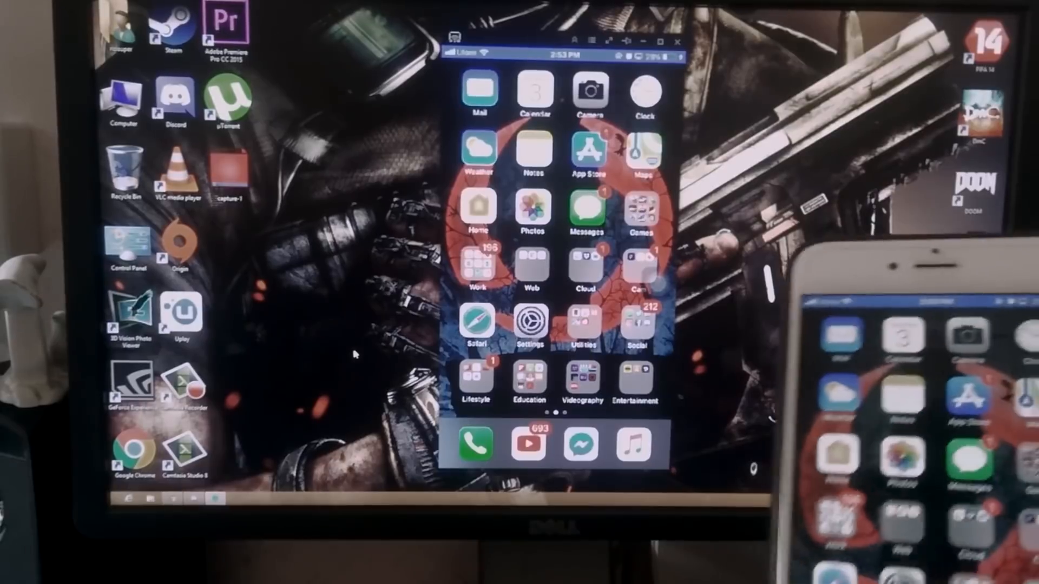
{"action": "left_click", "coordinate": [607, 45]}
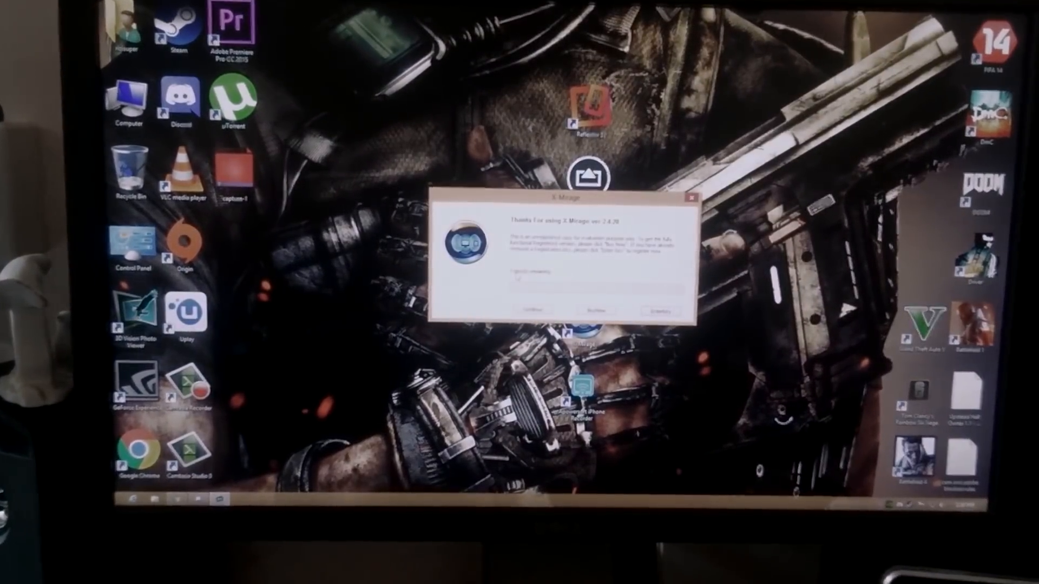
Continue the X-Mirage trial and show the mirrored iPhone full screen.
{"action": "left_click", "coordinate": [530, 310]}
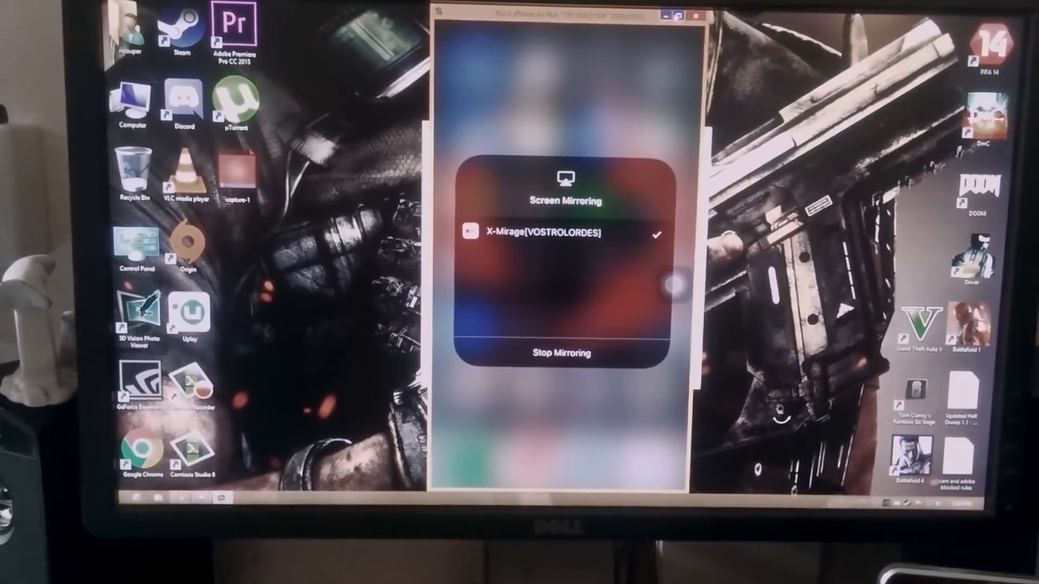
{"action": "double_click", "coordinate": [566, 15]}
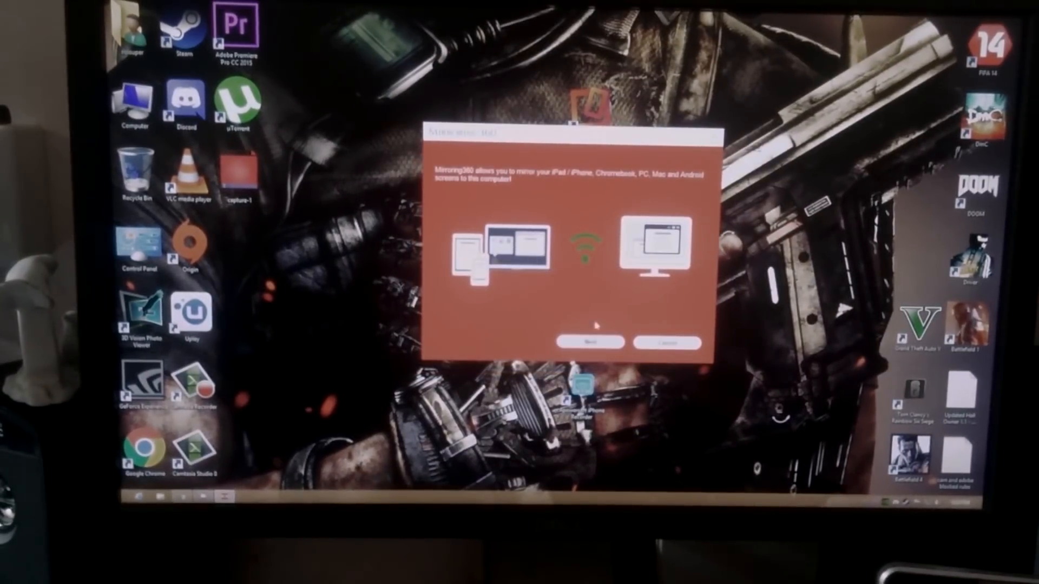
Pass the Mirroring360 welcome, accept the EULA and start a free-trial request.
{"action": "left_click", "coordinate": [590, 342]}
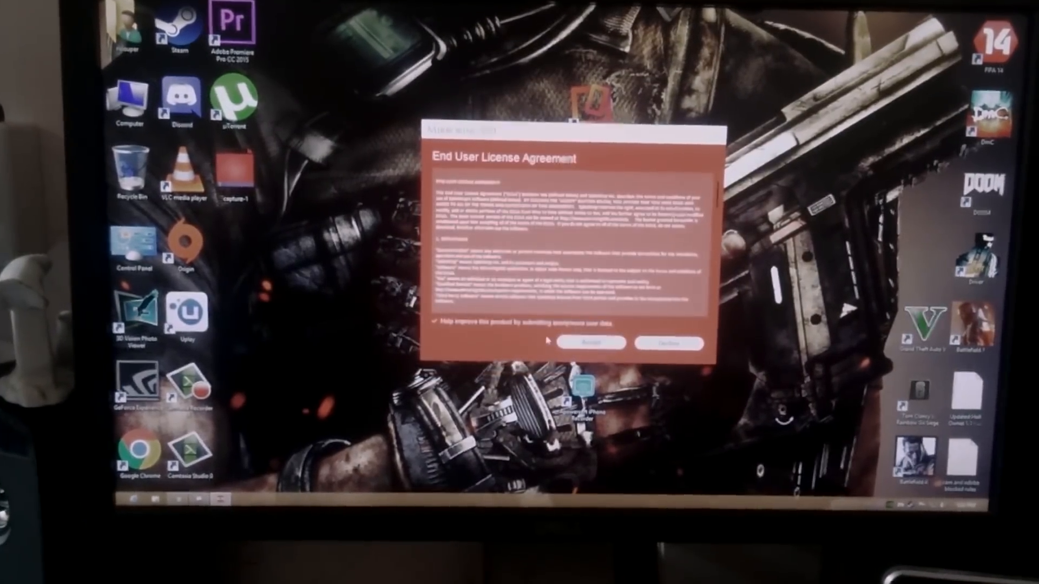
{"action": "left_click", "coordinate": [590, 341]}
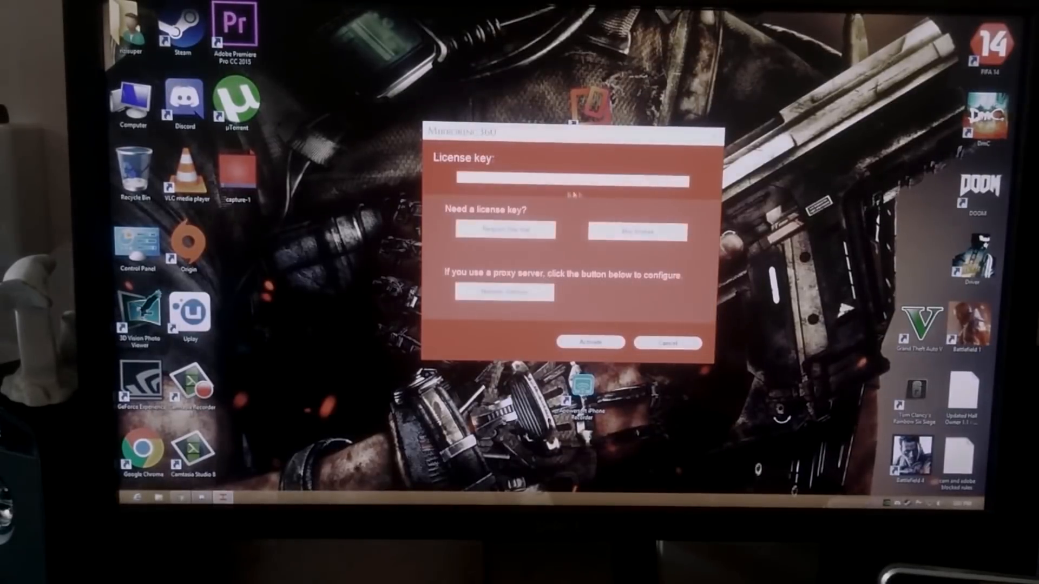
{"action": "left_click", "coordinate": [506, 232]}
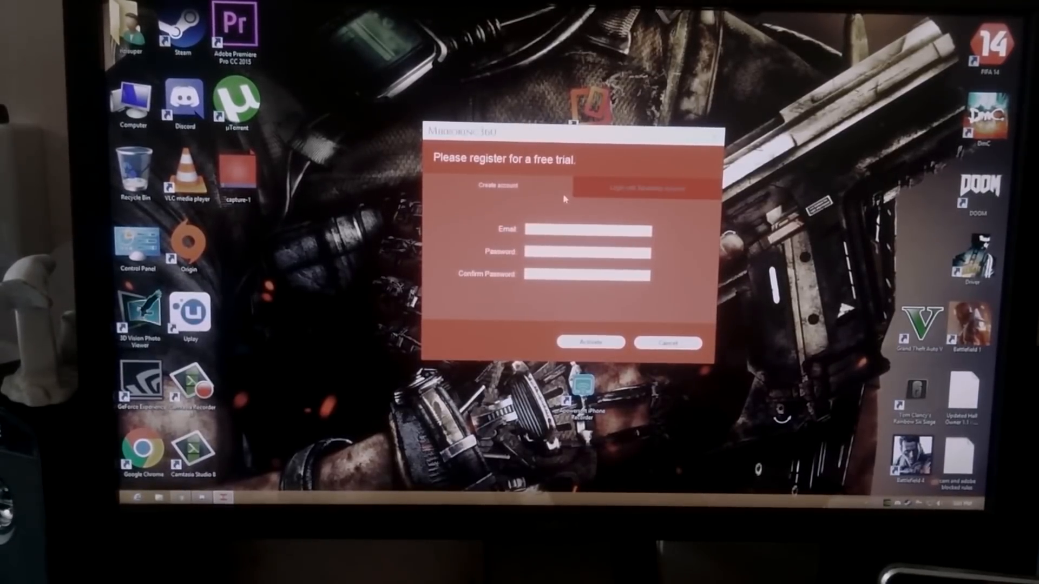
Cancel the Mirroring360 registration form and the license key prompt, returning to the desktop.
{"action": "left_click_drag", "start_coordinate": [572, 128], "coordinate": [530, 122]}
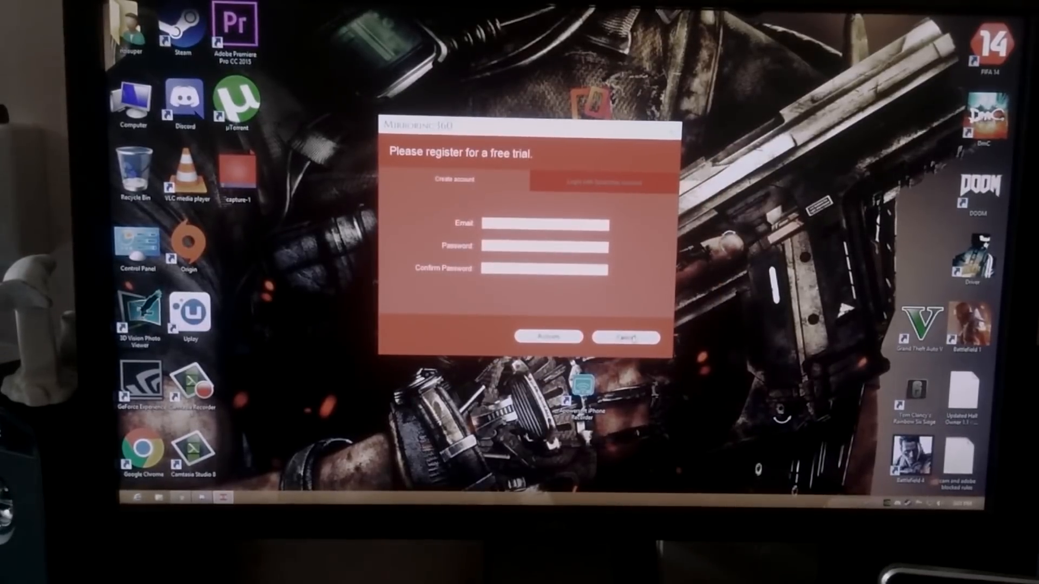
{"action": "left_click", "coordinate": [635, 337]}
{"action": "left_click", "coordinate": [626, 338]}
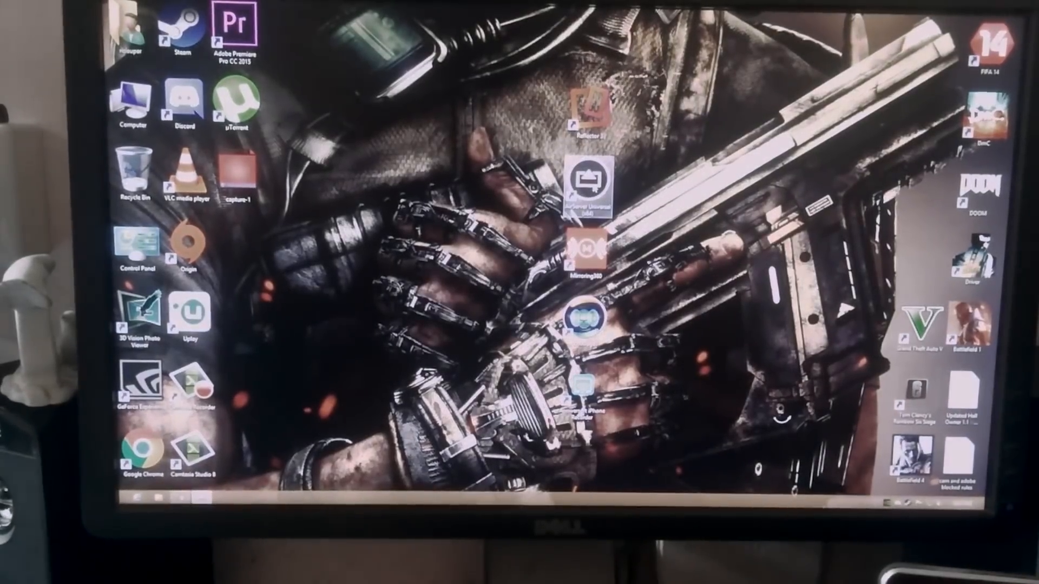
Launch AirServer Universal, start its trial, request an extended trial and close the activation notice.
{"action": "double_click", "coordinate": [589, 188]}
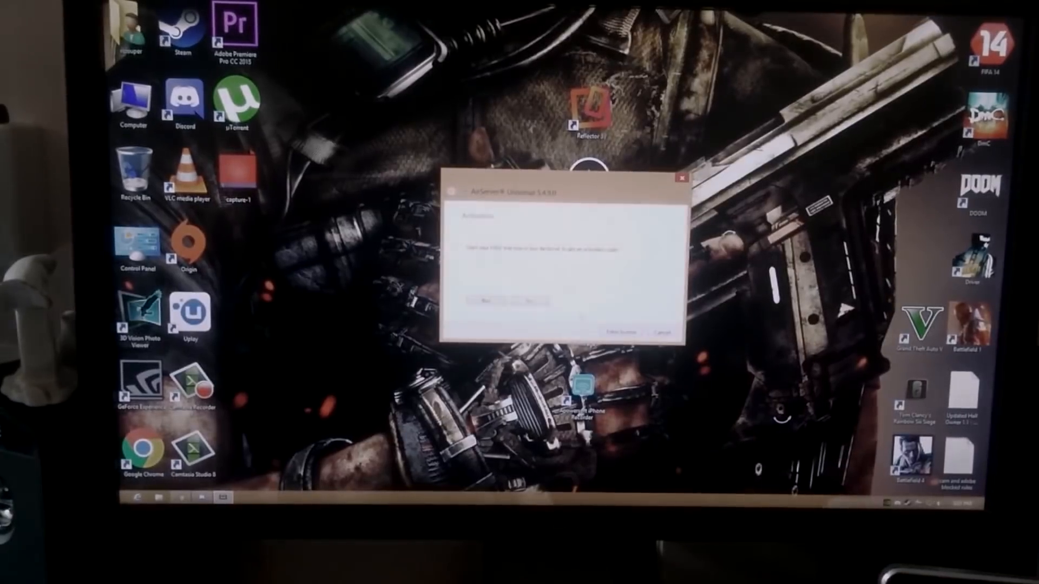
{"action": "left_click", "coordinate": [529, 301]}
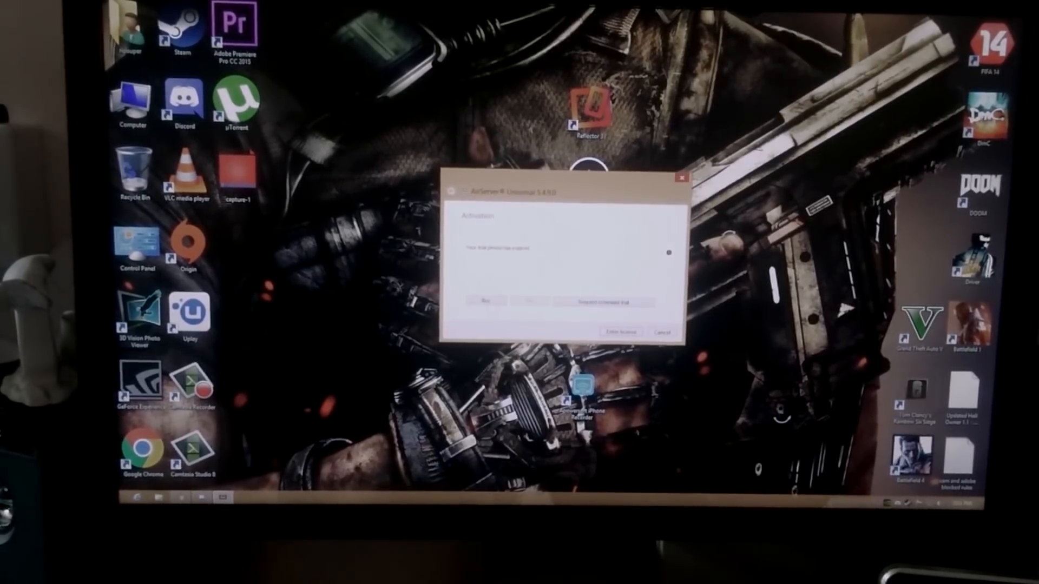
{"action": "left_click_drag", "start_coordinate": [556, 187], "coordinate": [549, 142]}
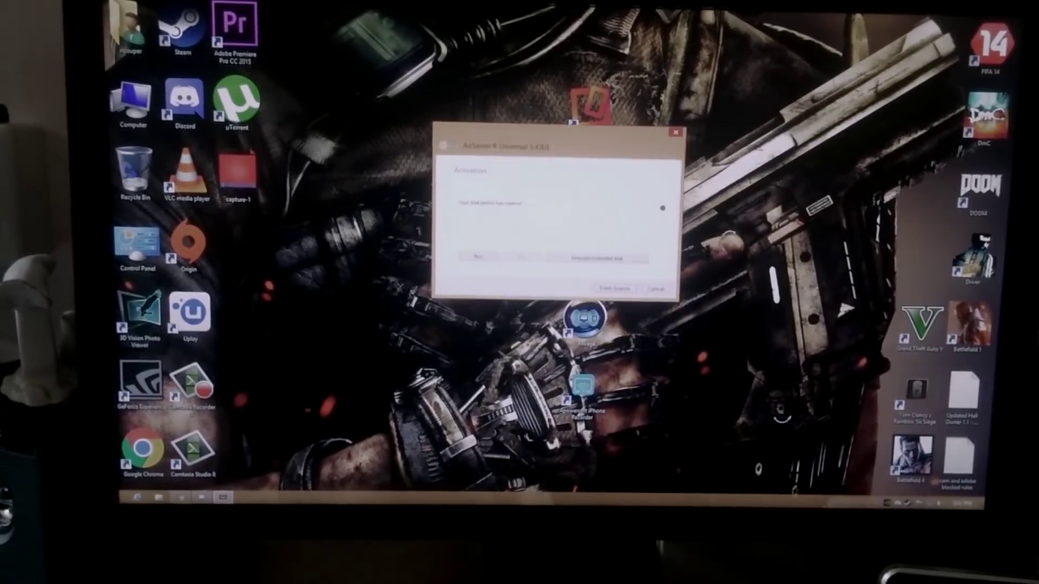
{"action": "left_click", "coordinate": [594, 260]}
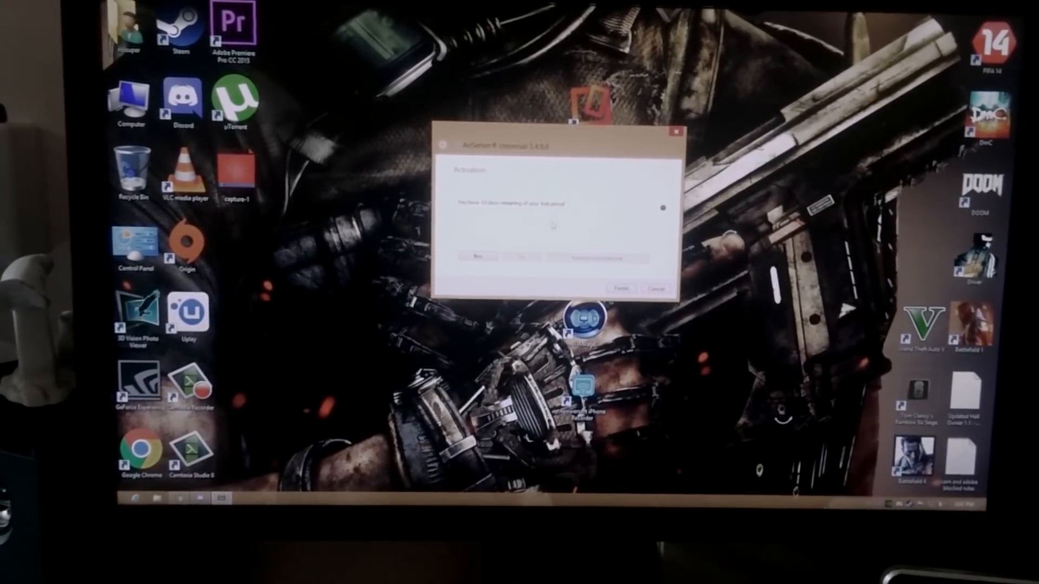
{"action": "left_click", "coordinate": [620, 289]}
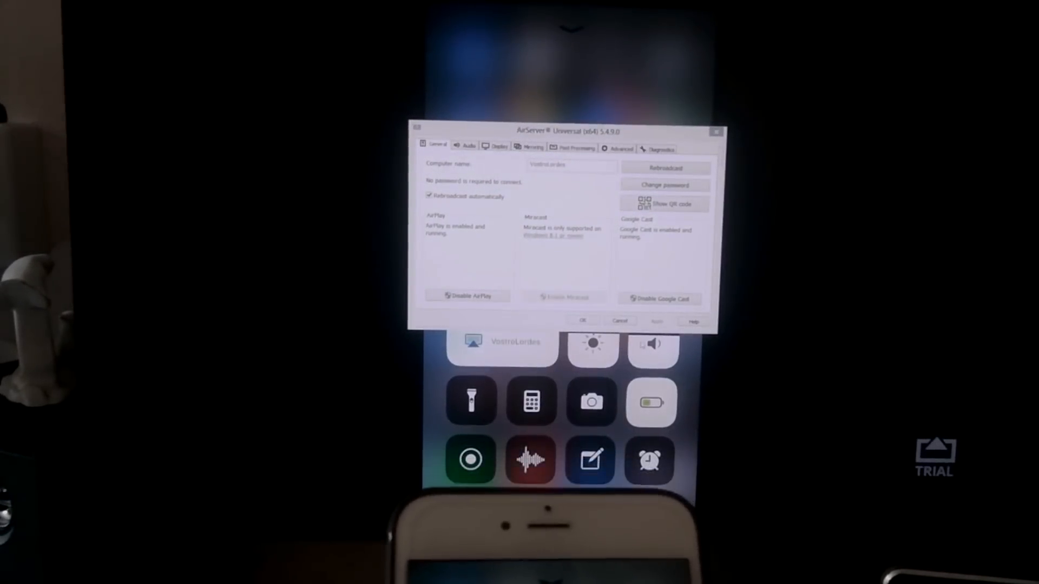
Close the AirServer settings and leave its full-screen mirroring view with Esc.
{"action": "left_click", "coordinate": [619, 322]}
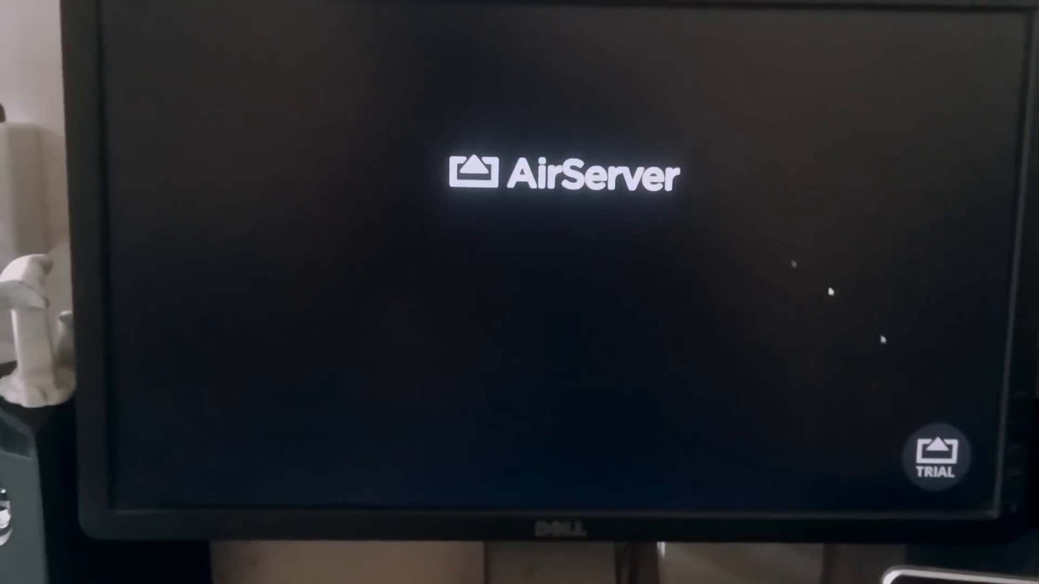
{"action": "key", "text": "Escape"}
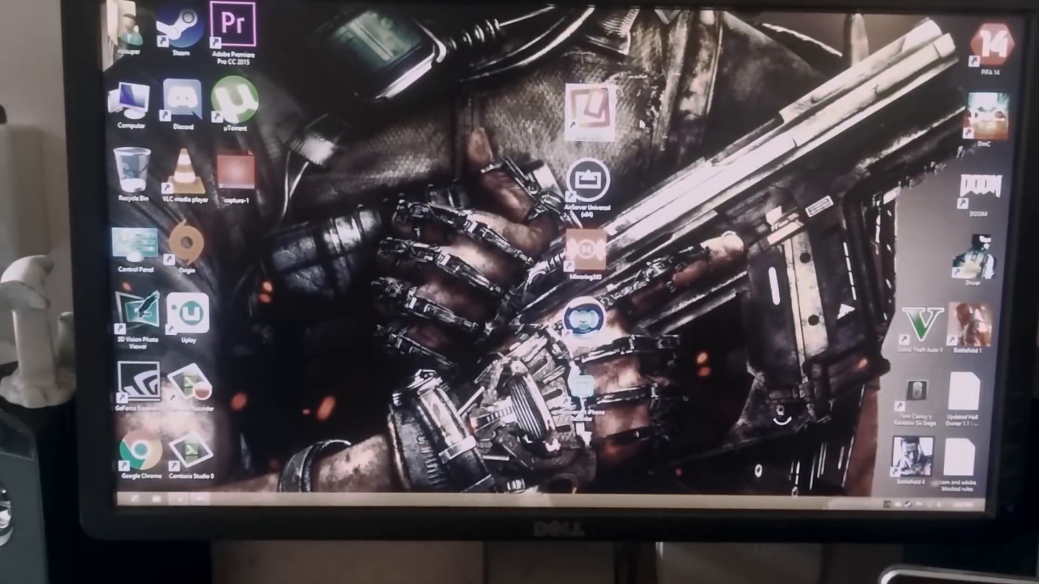
Launch Reflector 3, start its 7-day trial and move the small mirror window to the right.
{"action": "double_click", "coordinate": [589, 112]}
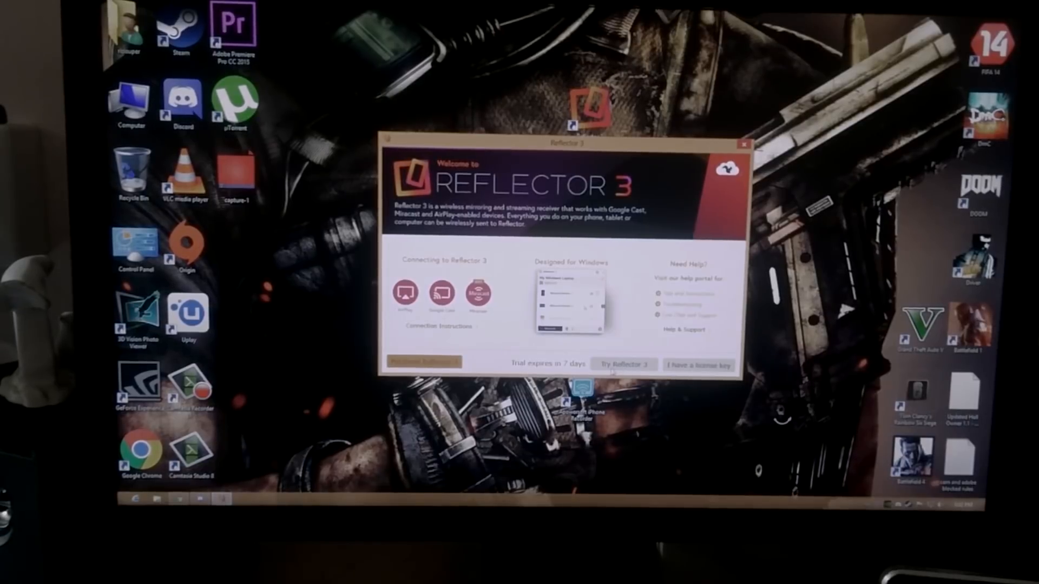
{"action": "left_click_drag", "start_coordinate": [506, 148], "coordinate": [493, 94]}
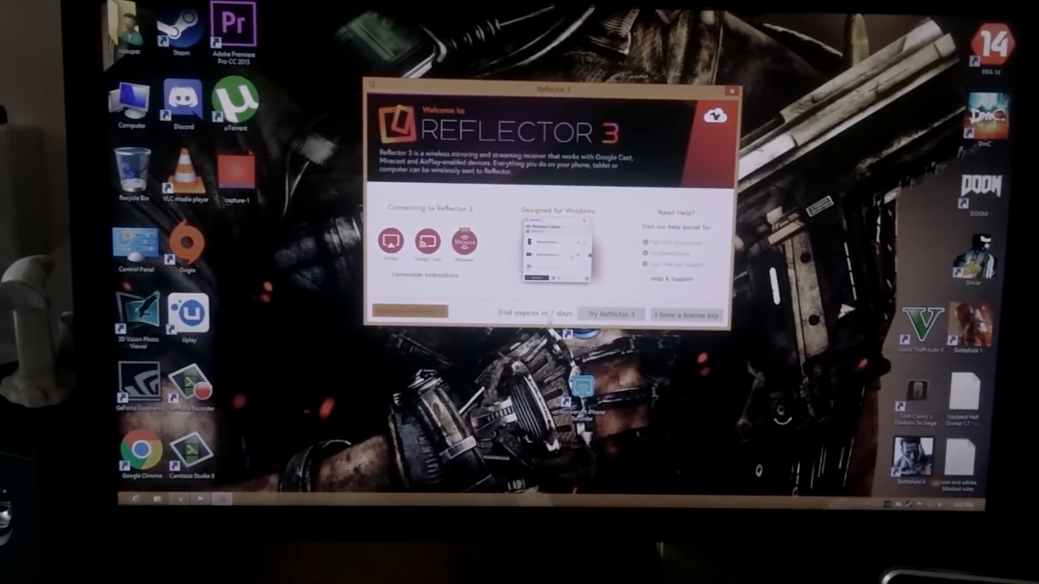
{"action": "left_click", "coordinate": [610, 314]}
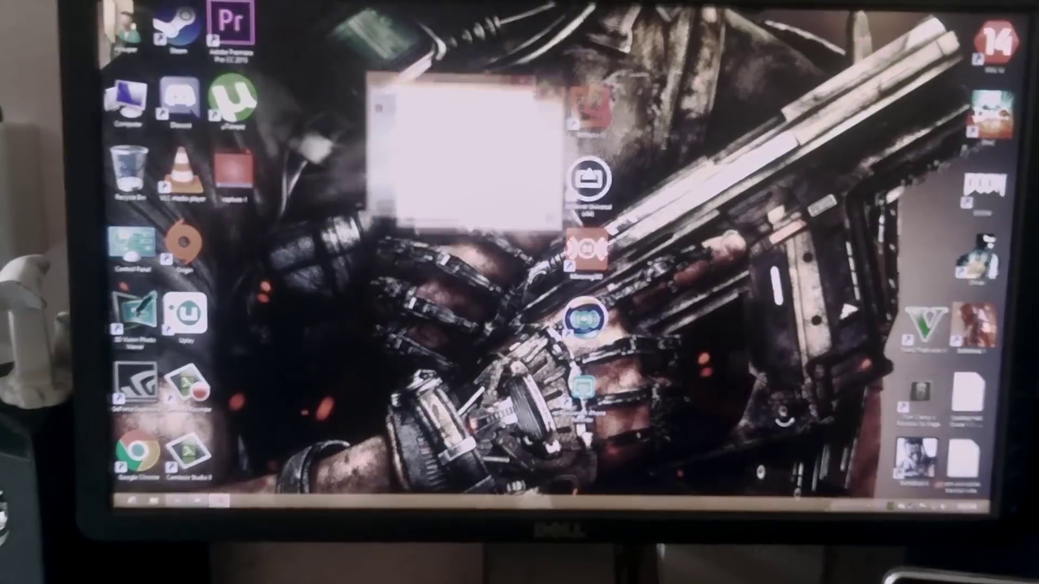
{"action": "left_click_drag", "start_coordinate": [454, 82], "coordinate": [690, 168]}
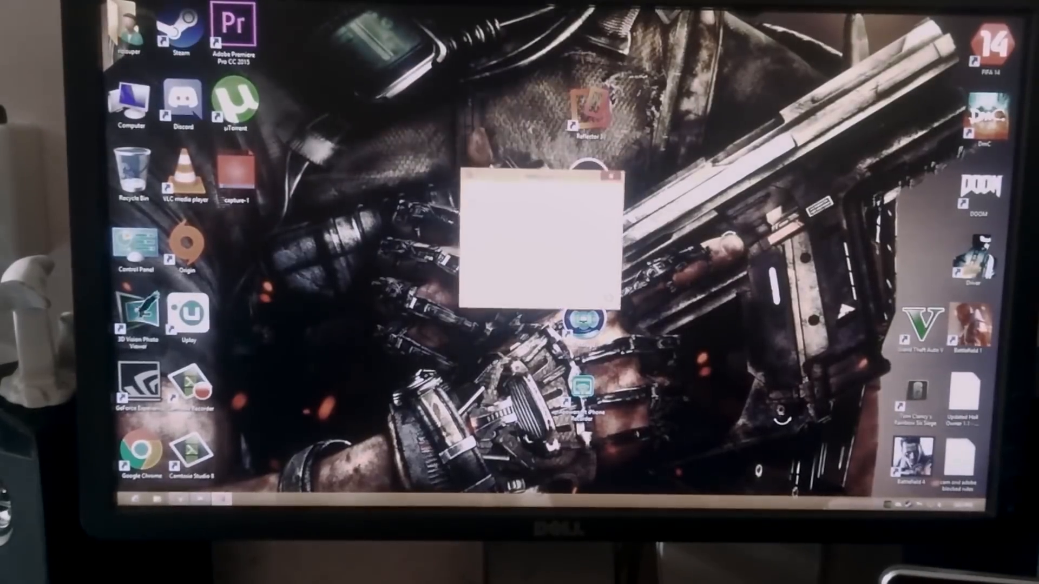